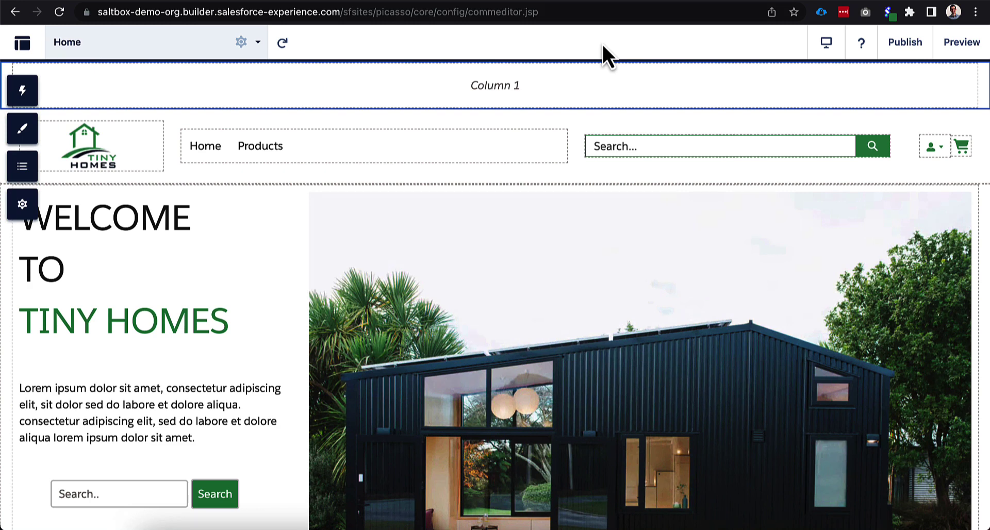
- Search the site's pages for 'checkout' and open the Checkout page for editing
left_click(193, 52)
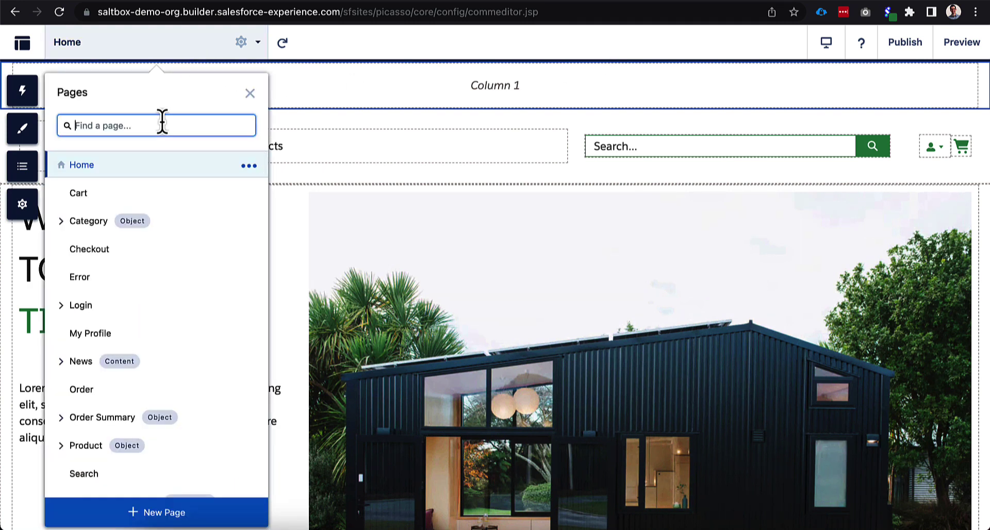
type("checkout")
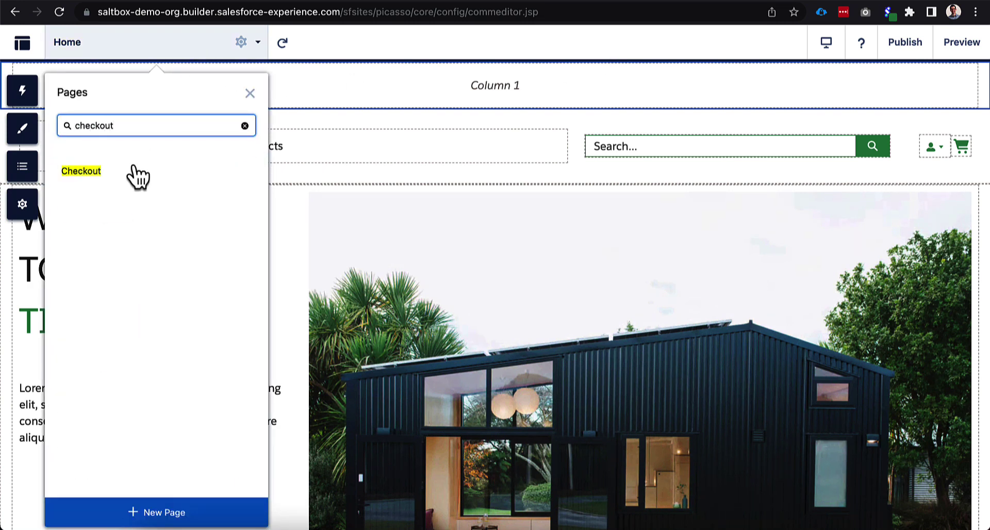
left_click(135, 168)
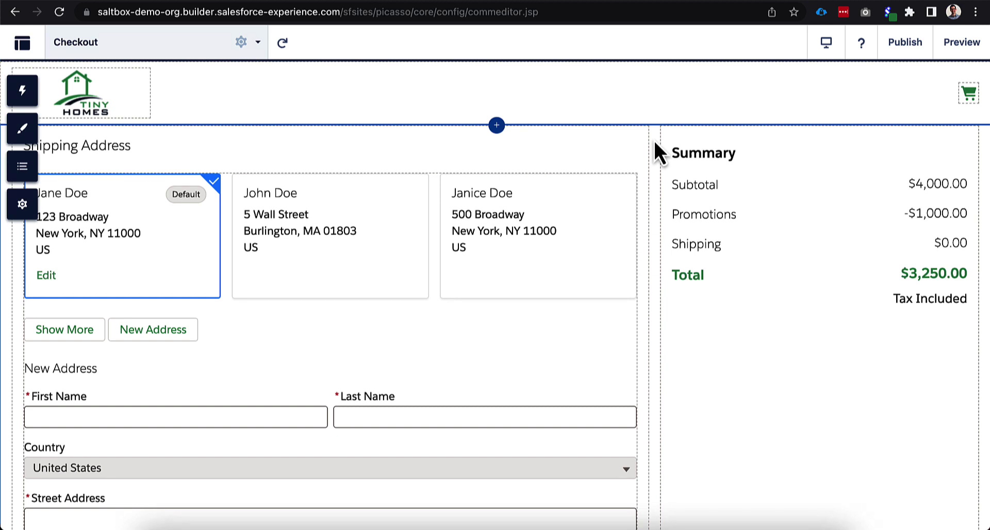
scroll(649, 173, "down", 3)
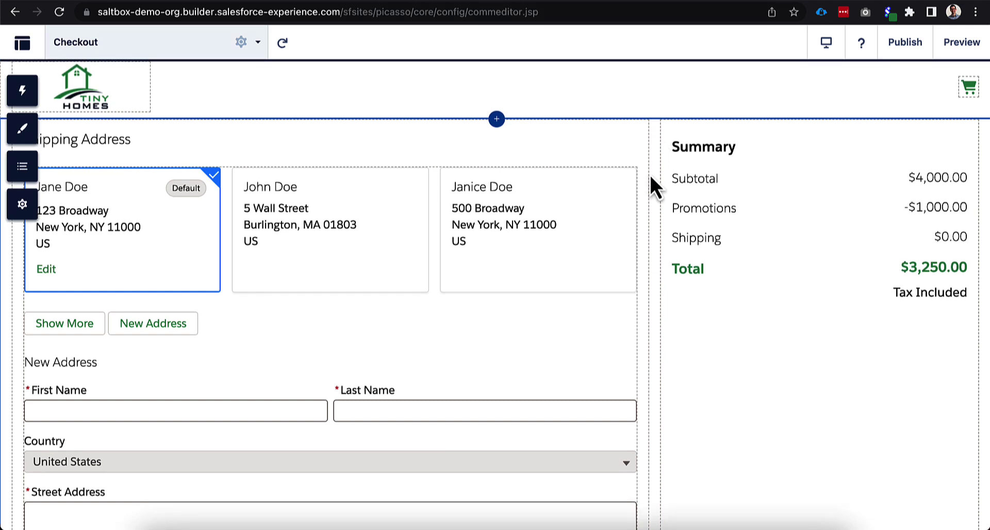
scroll(582, 263, "down", 5)
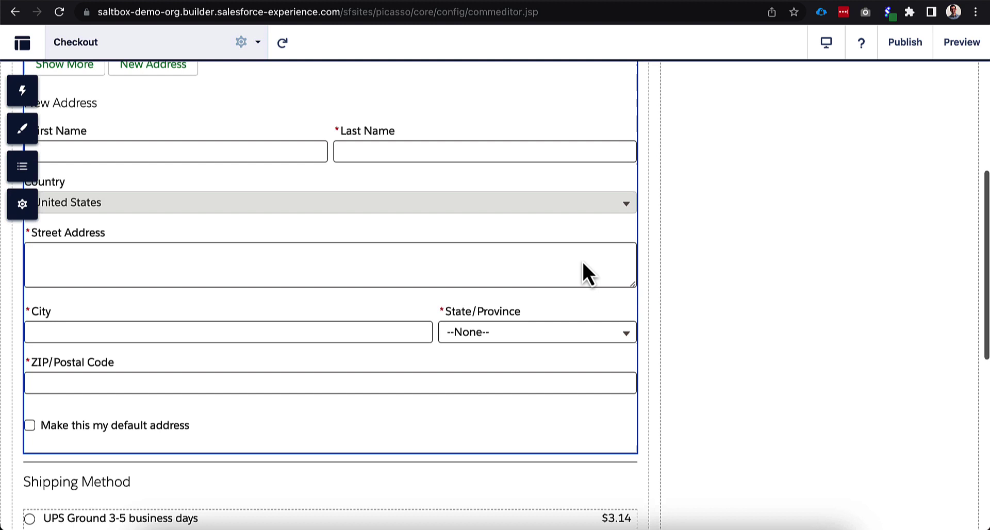
scroll(583, 263, "down", 6)
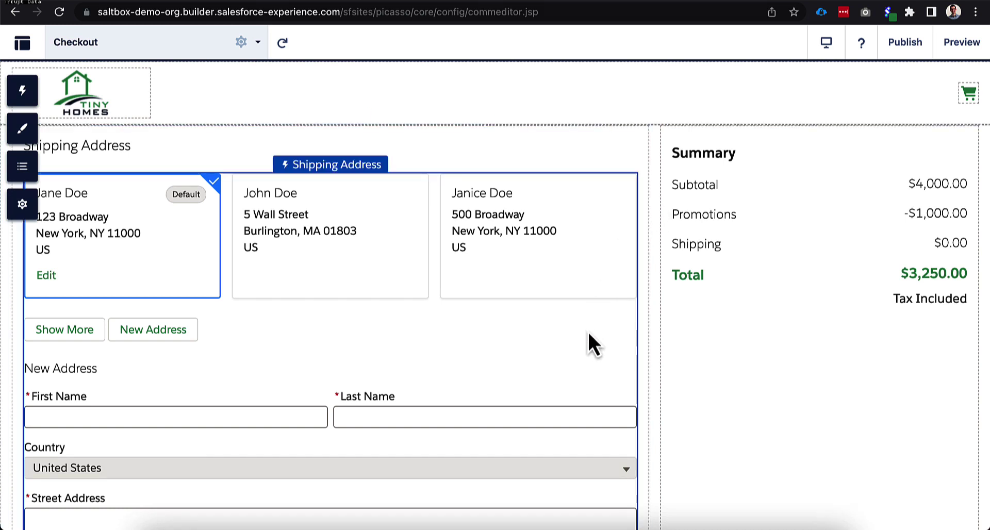
- Select the Checkout component and open its Edit Checkout Sections dialog
left_click(613, 150)
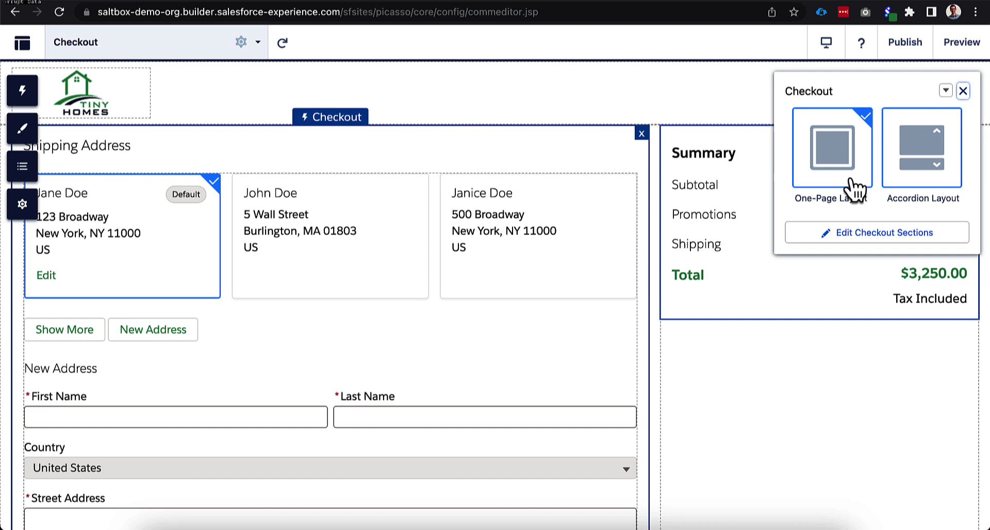
left_click(899, 233)
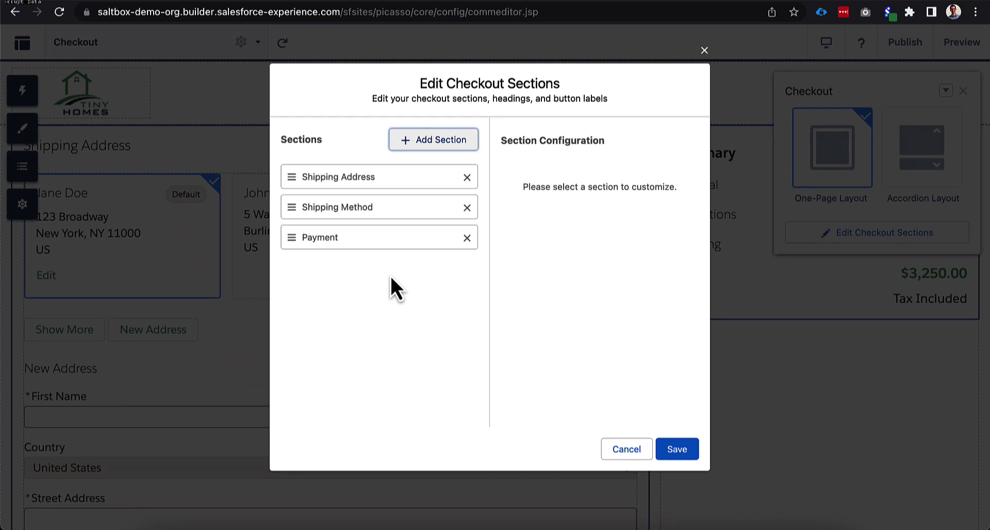
- Add a checkout section named 'My Notes' with heading 'My Notes' and button label 'Next'
left_click(412, 141)
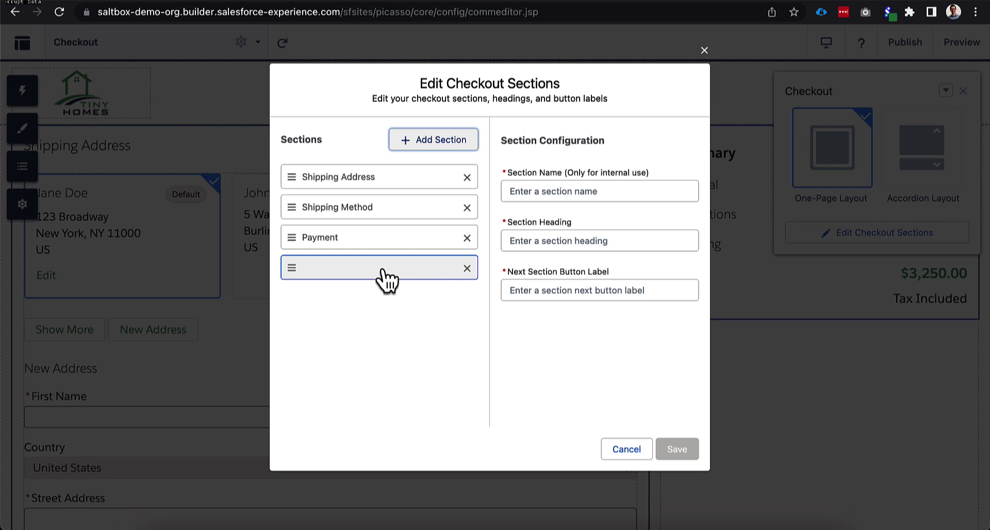
left_click(550, 190)
type("My ")
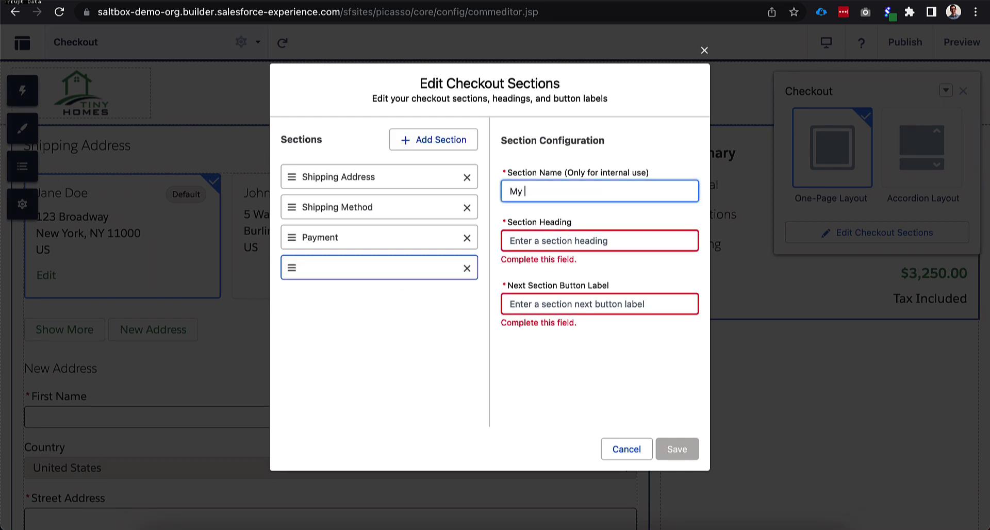
type("Notes")
left_click(567, 241)
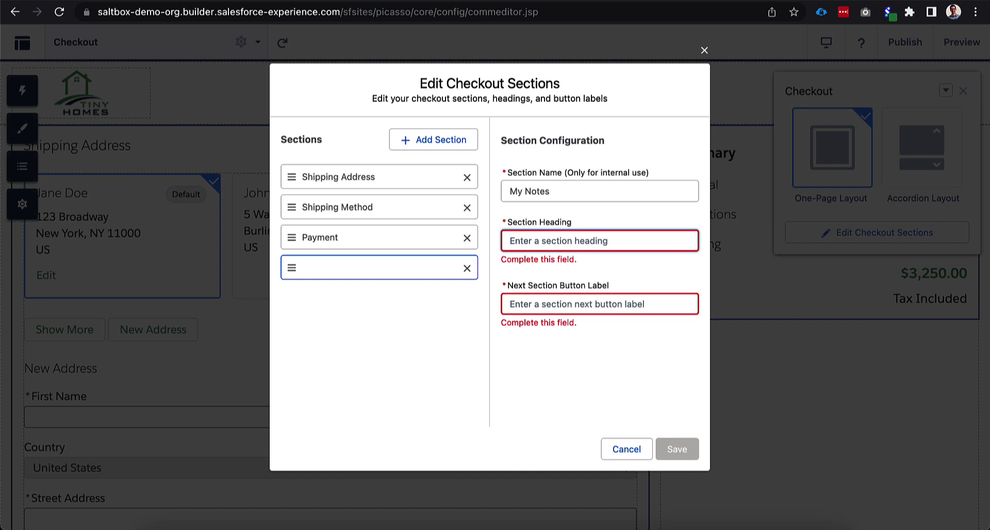
type("My Notes")
left_click(554, 296)
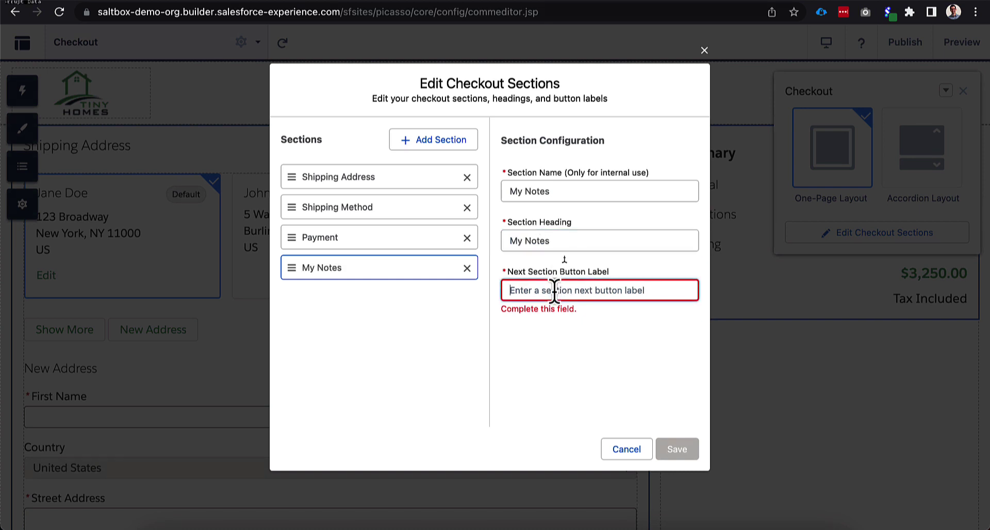
type("NEx")
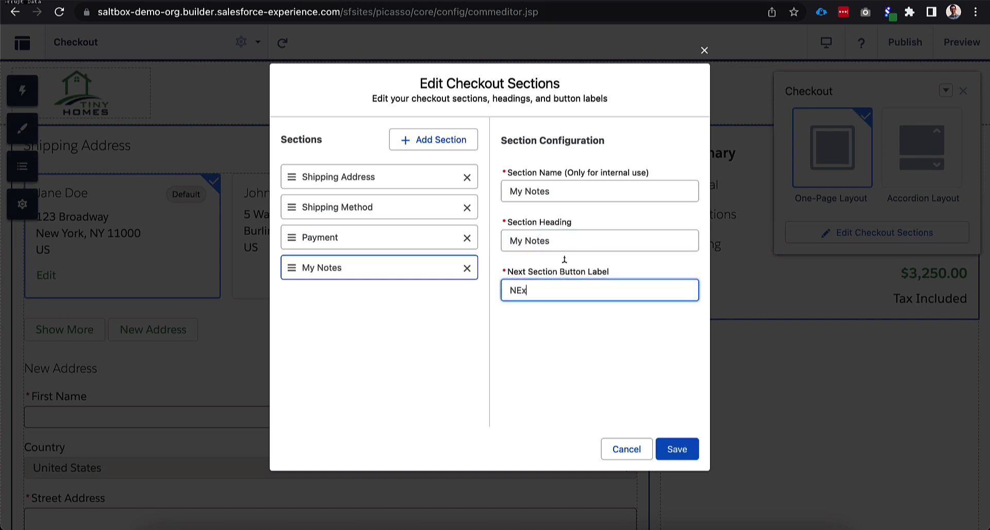
key("BackSpace")
key("BackSpace")
type("ext")
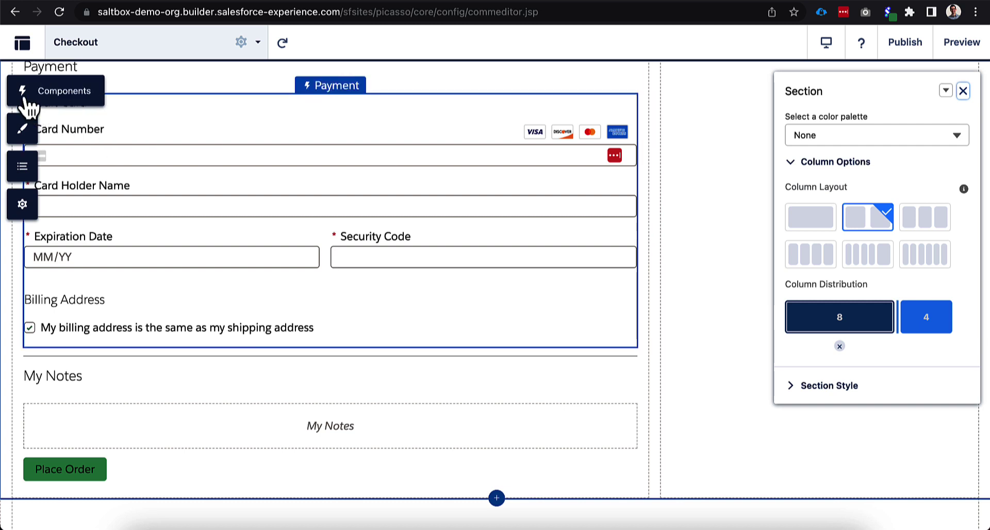
- Show the Components panel and scroll up through its list of page components
left_click(23, 93)
scroll(129, 195, "up", 1)
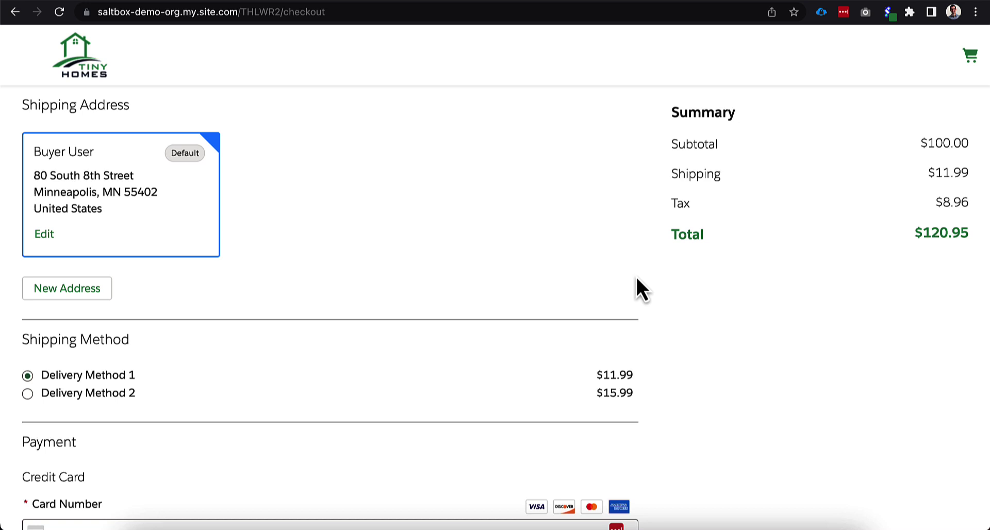
left_click(103, 291)
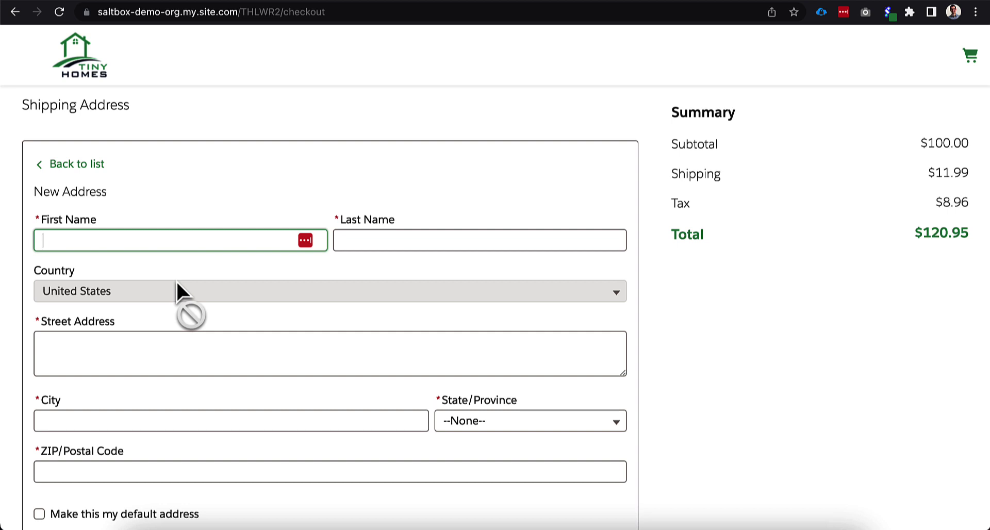
scroll(180, 330, "down", 2)
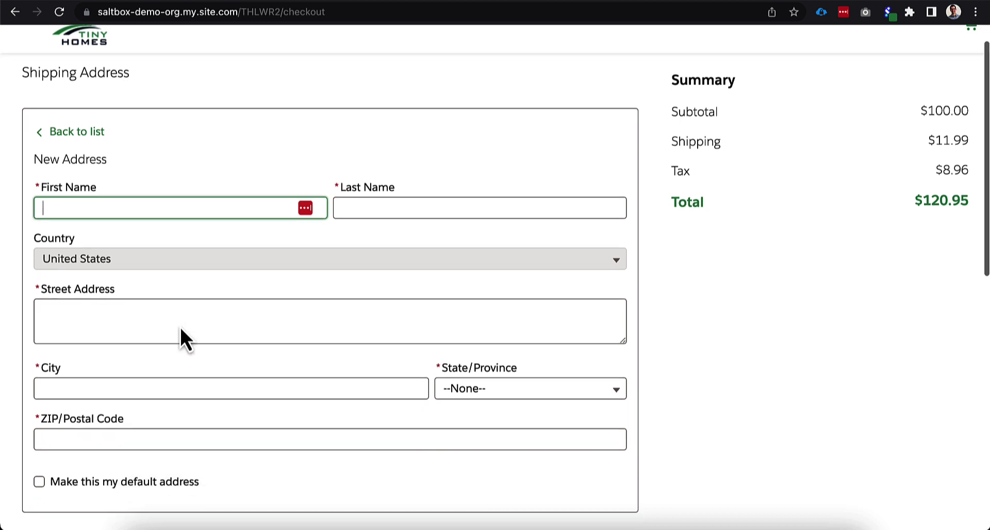
scroll(180, 326, "up", 1)
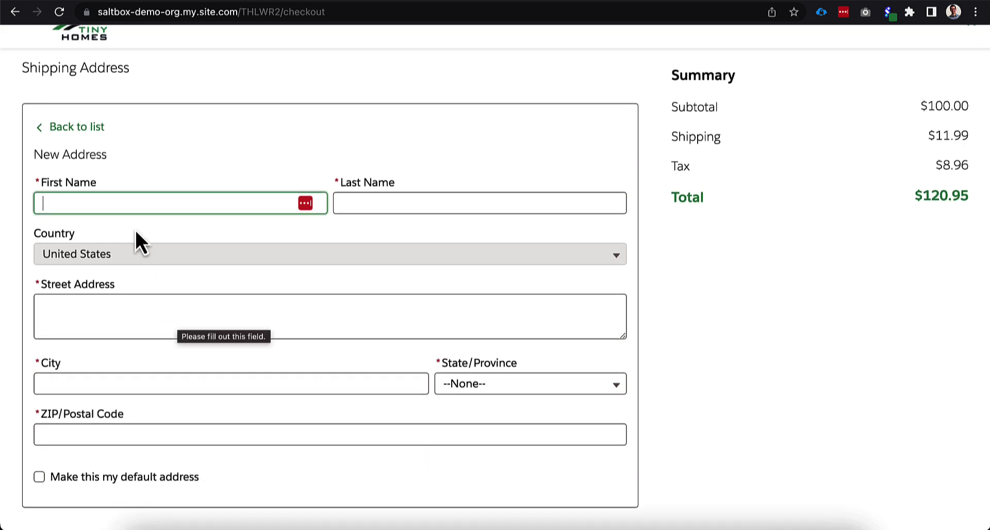
- Return to the saved address list and scroll through the live checkout down to Place Order
left_click(94, 127)
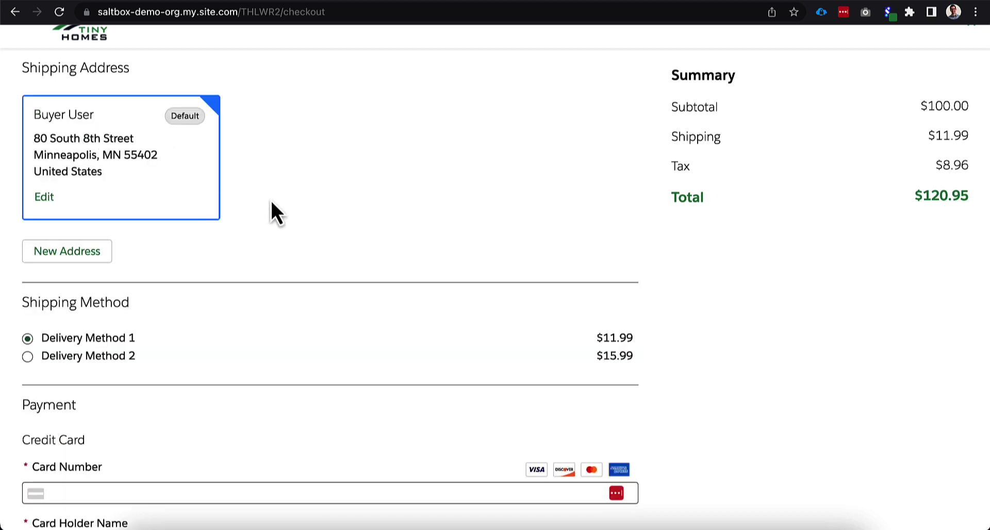
scroll(259, 265, "down", 1)
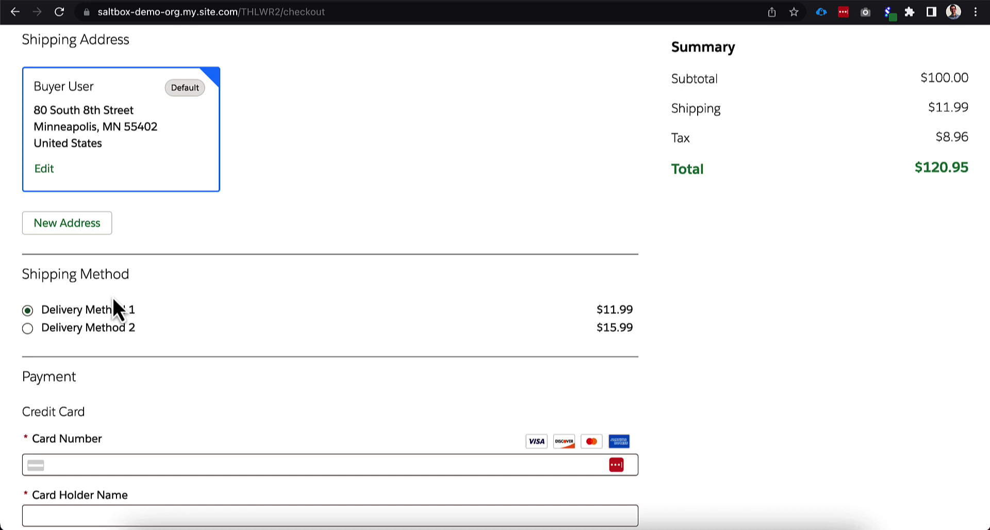
scroll(162, 319, "down", 2)
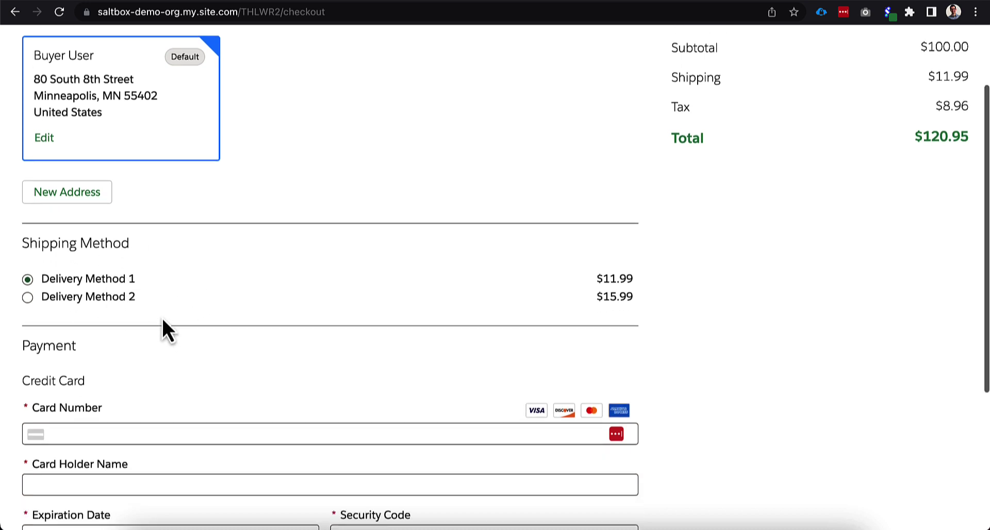
scroll(163, 321, "up", 1)
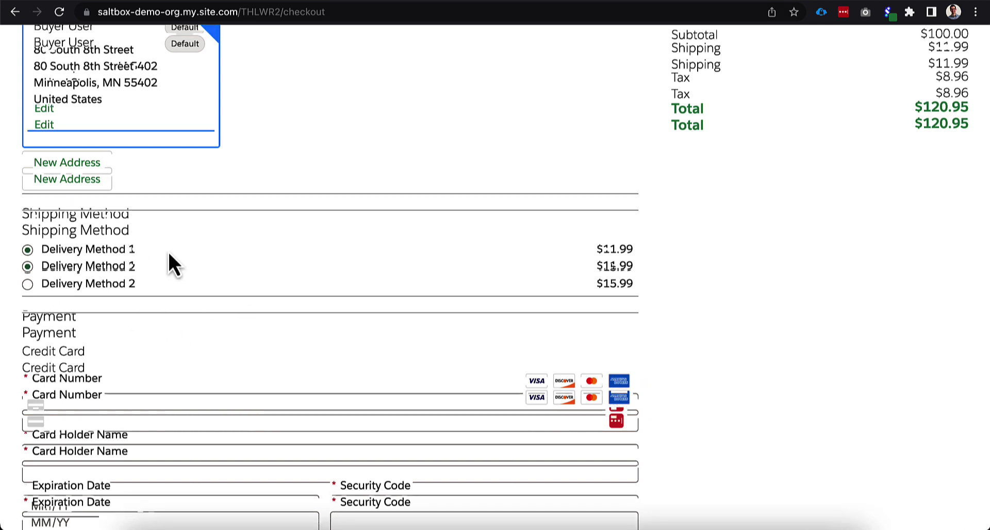
scroll(184, 289, "down", 1)
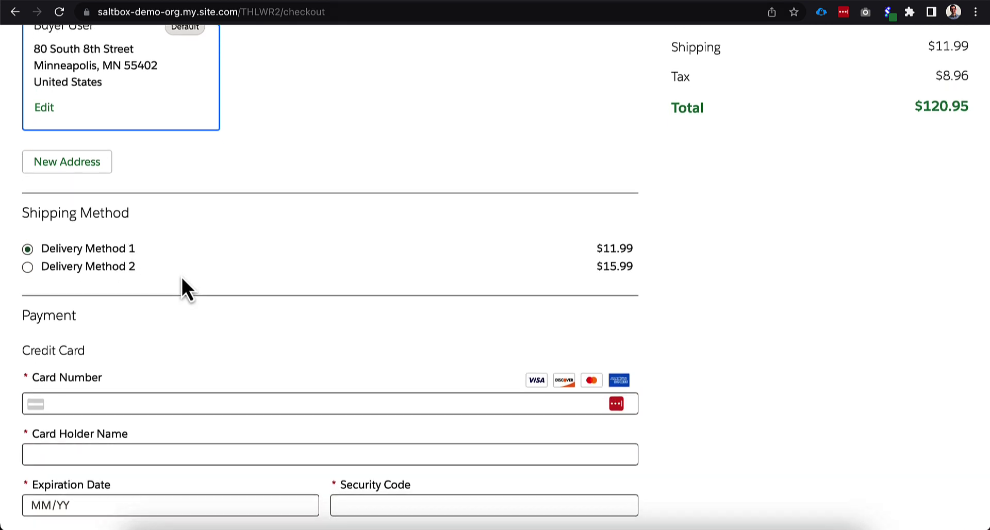
scroll(181, 275, "up", 2)
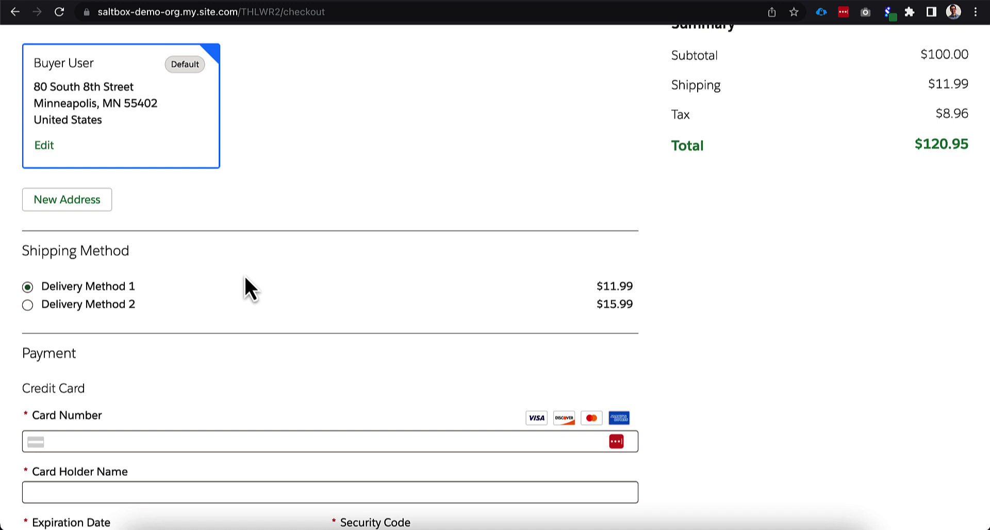
scroll(170, 288, "down", 1)
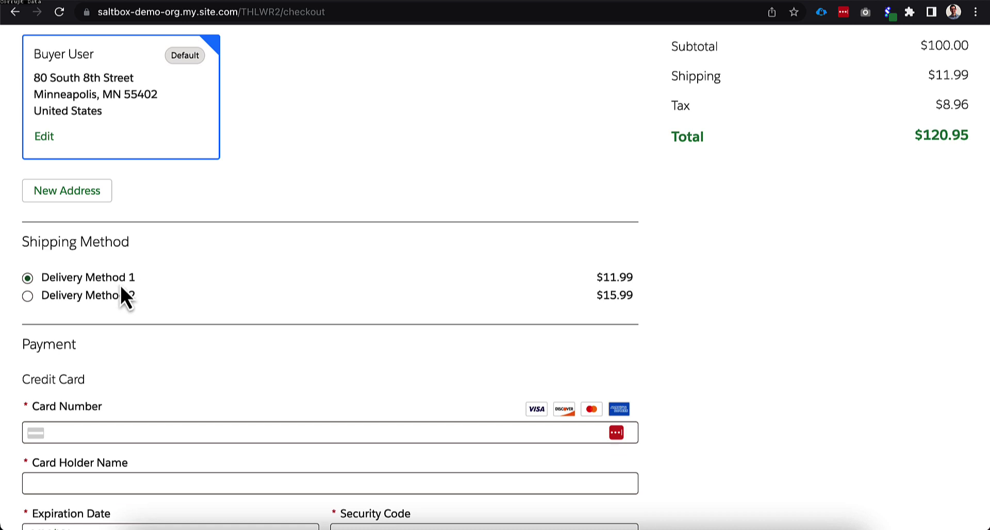
scroll(190, 287, "down", 5)
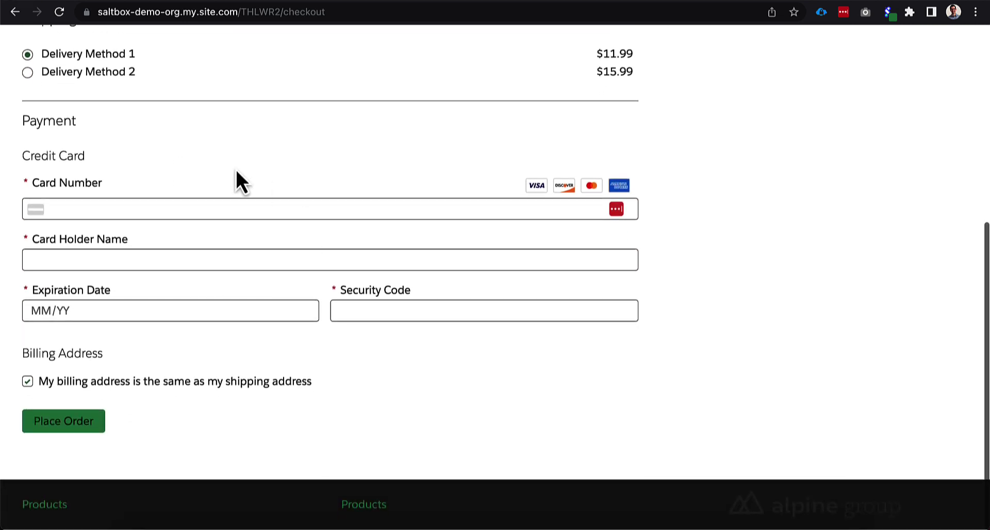
scroll(160, 218, "up", 1)
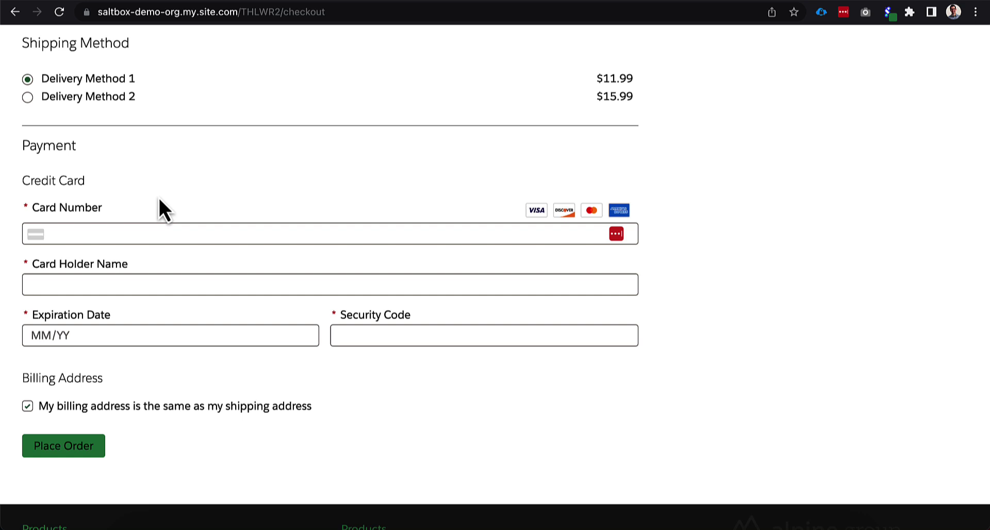
scroll(234, 239, "up", 3)
scroll(233, 256, "down", 3)
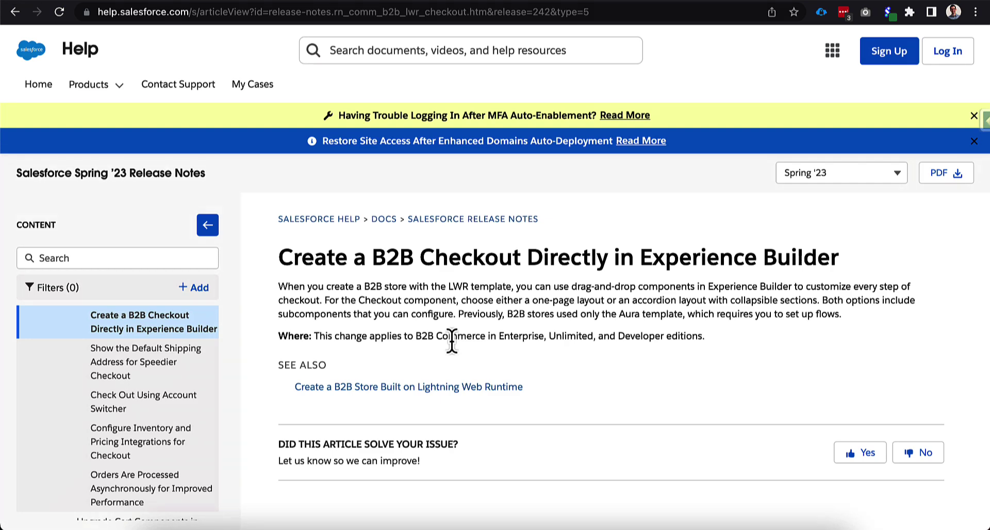
- Scroll up through the Spring '23 release note on creating a B2B checkout in Experience Builder
scroll(146, 411, "up", 3)
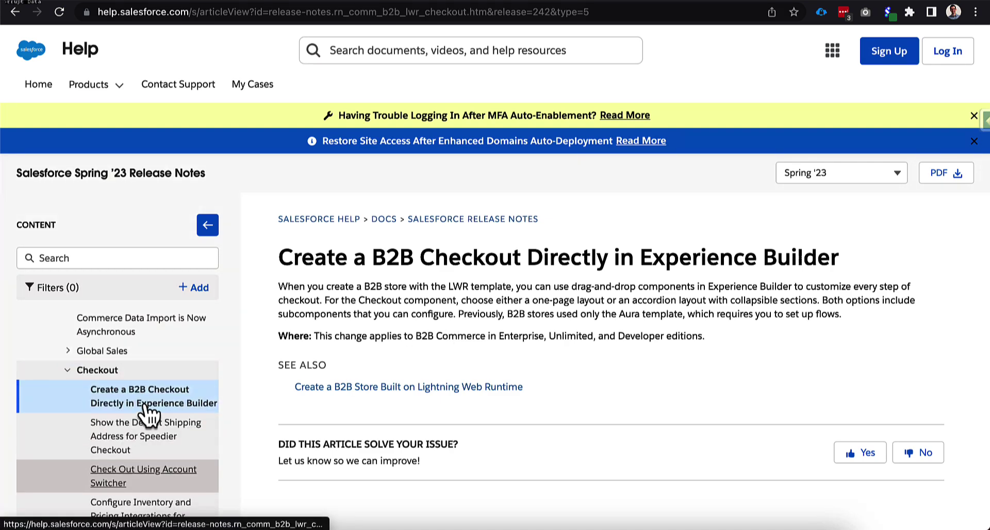